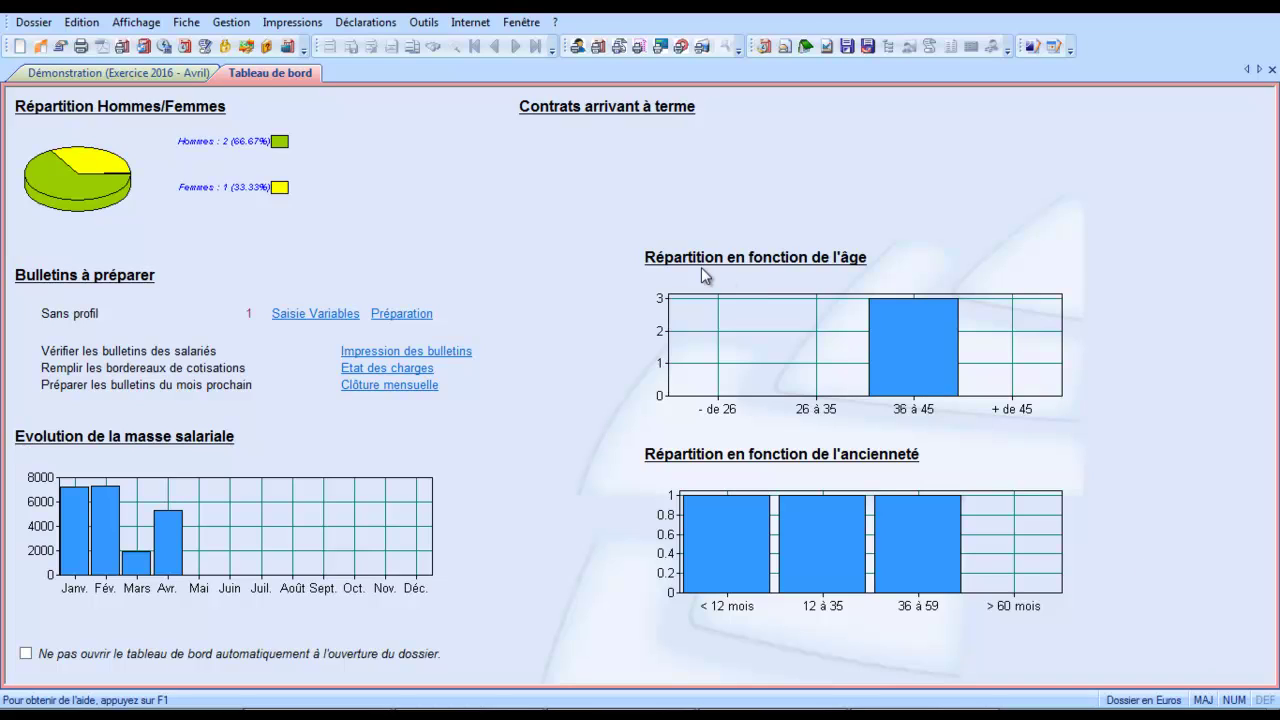
In the first listed employee's contract details, set the IRC status to "Cadre (article 4 et 4 bis)" and CCN to "cadre dirigeant"
{"action": "left_click", "coordinate": [129, 67]}
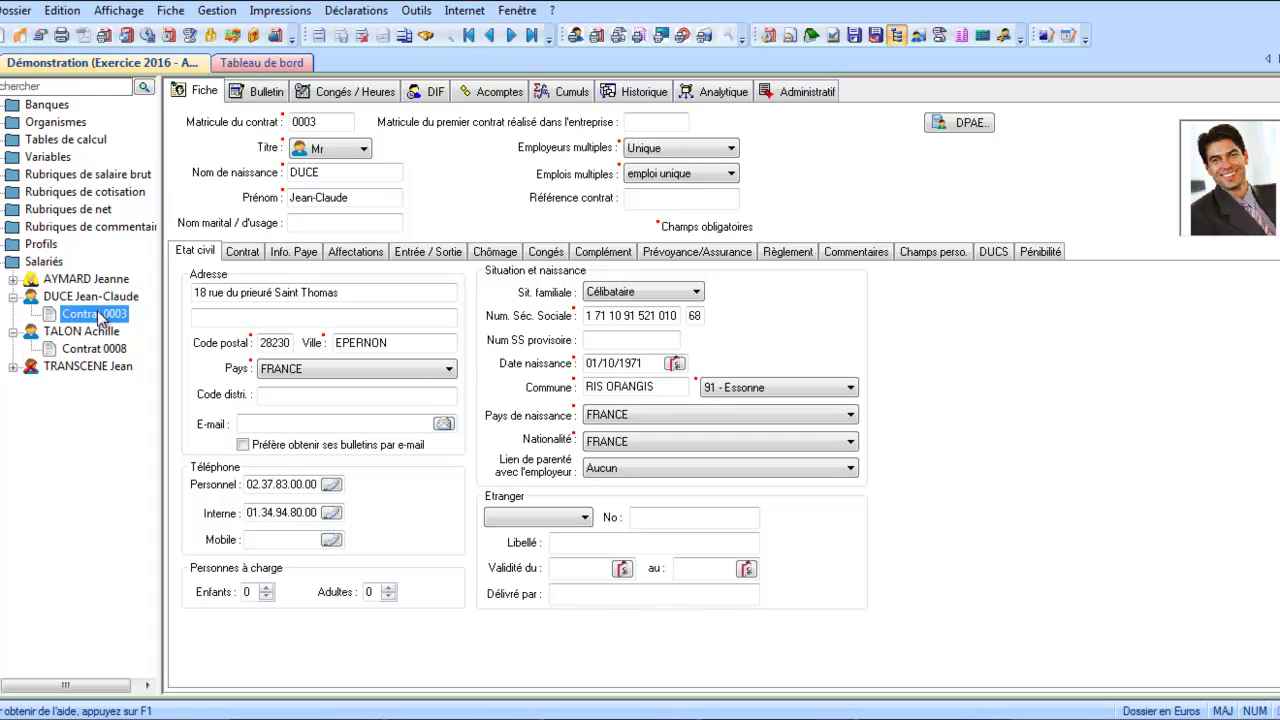
{"action": "left_click", "coordinate": [255, 253]}
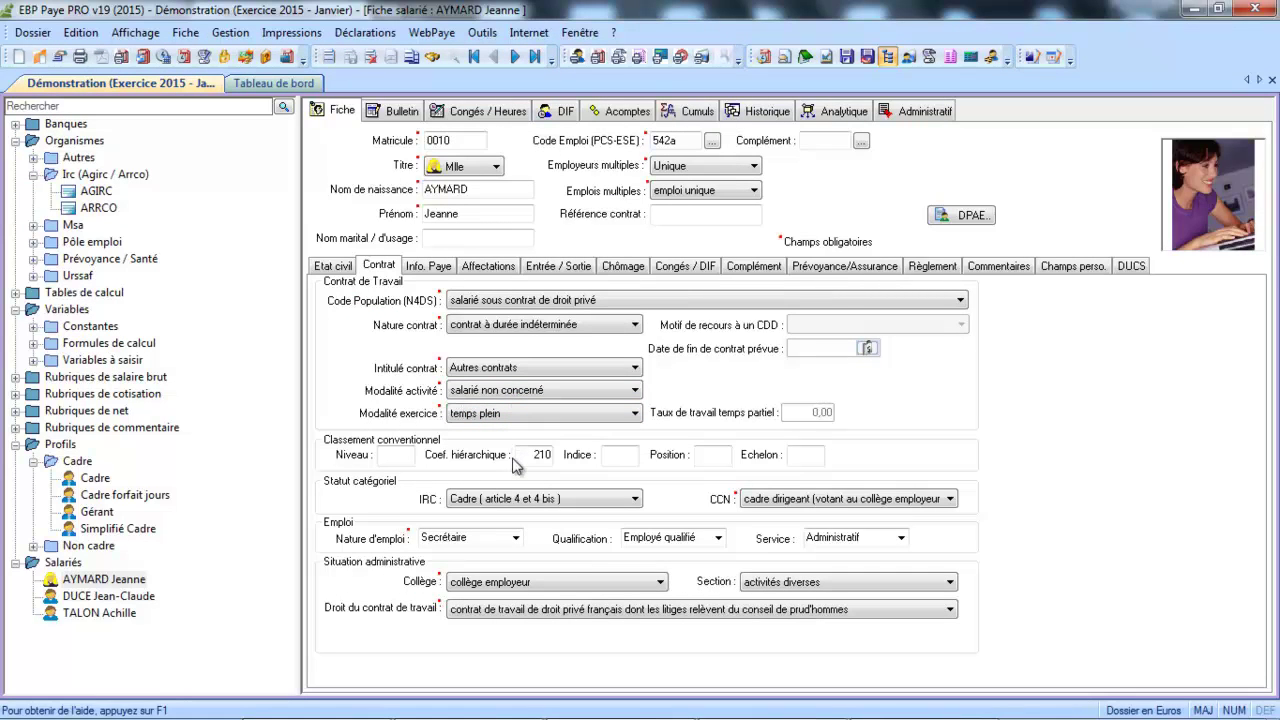
{"action": "left_click", "coordinate": [493, 497]}
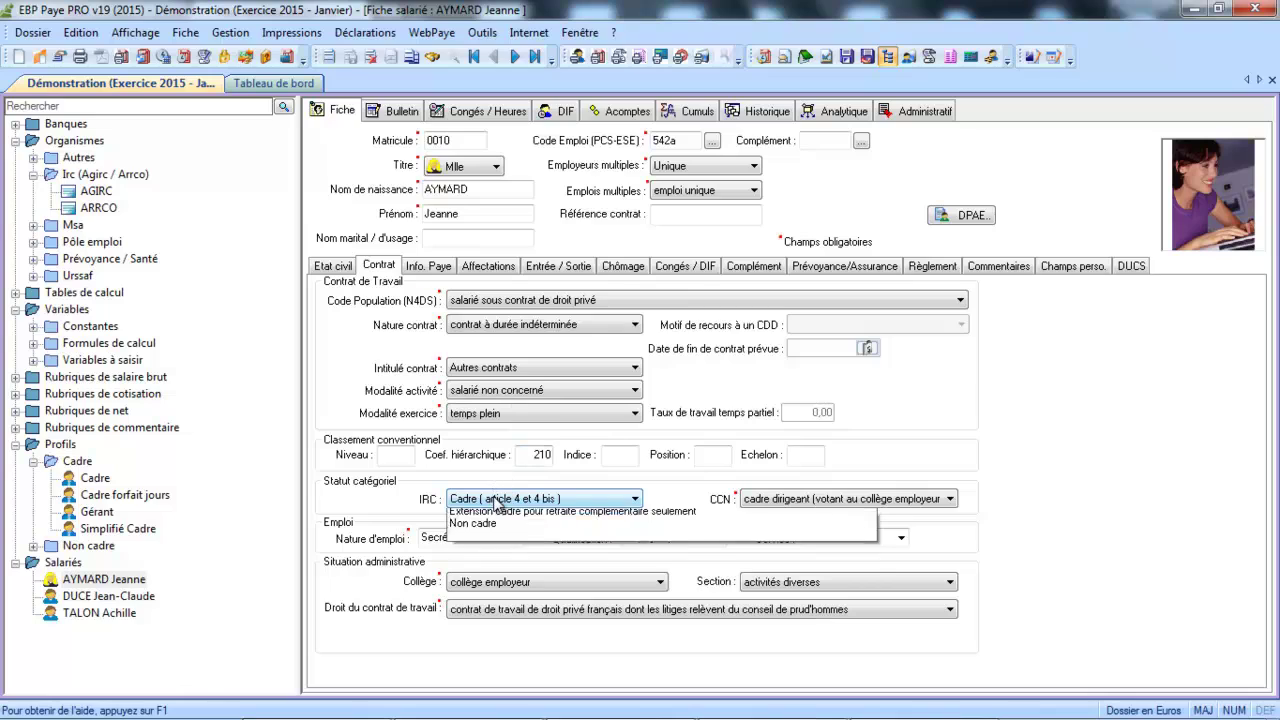
{"action": "key", "text": "Return"}
{"action": "key", "text": "Tab"}
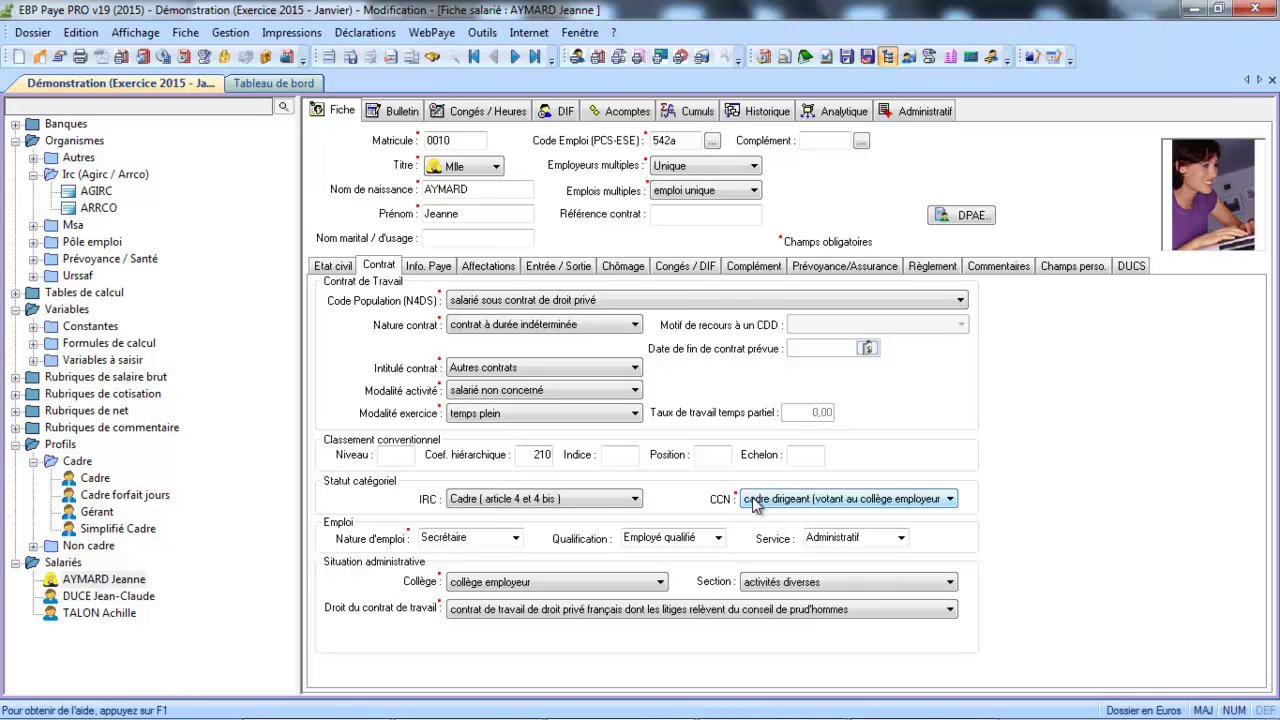
{"action": "left_click", "coordinate": [755, 505]}
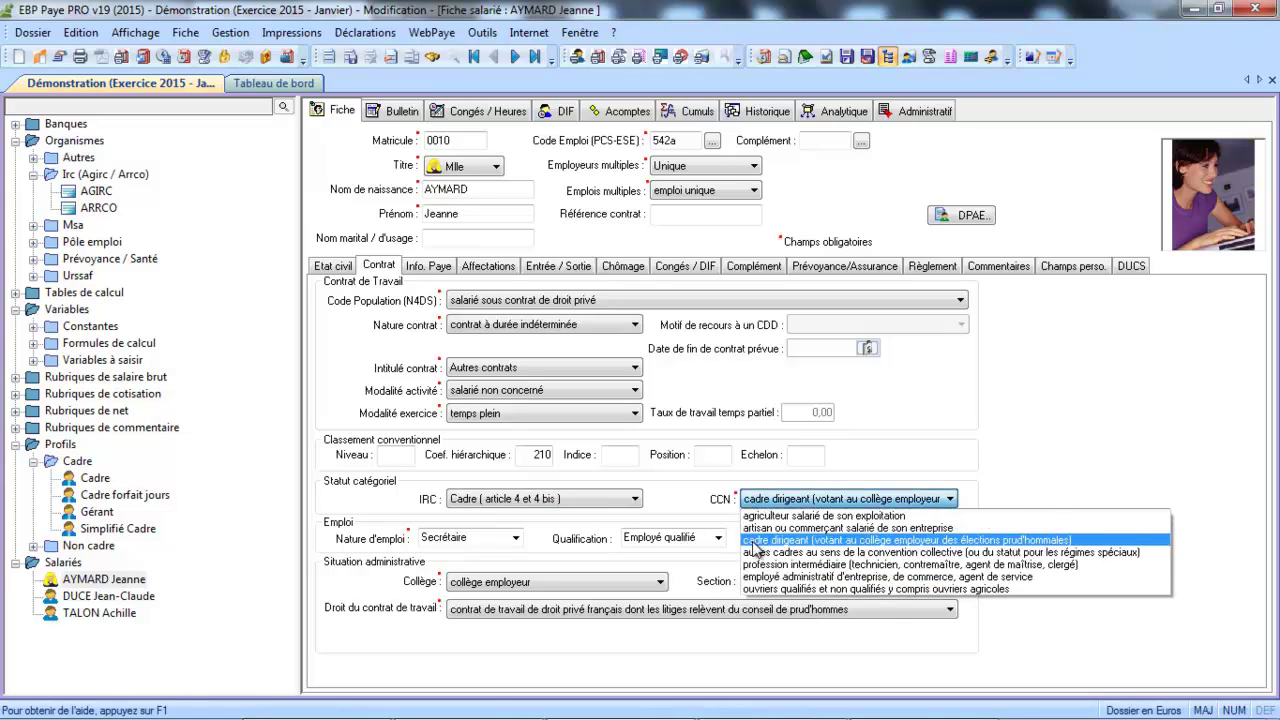
{"action": "left_click", "coordinate": [754, 541]}
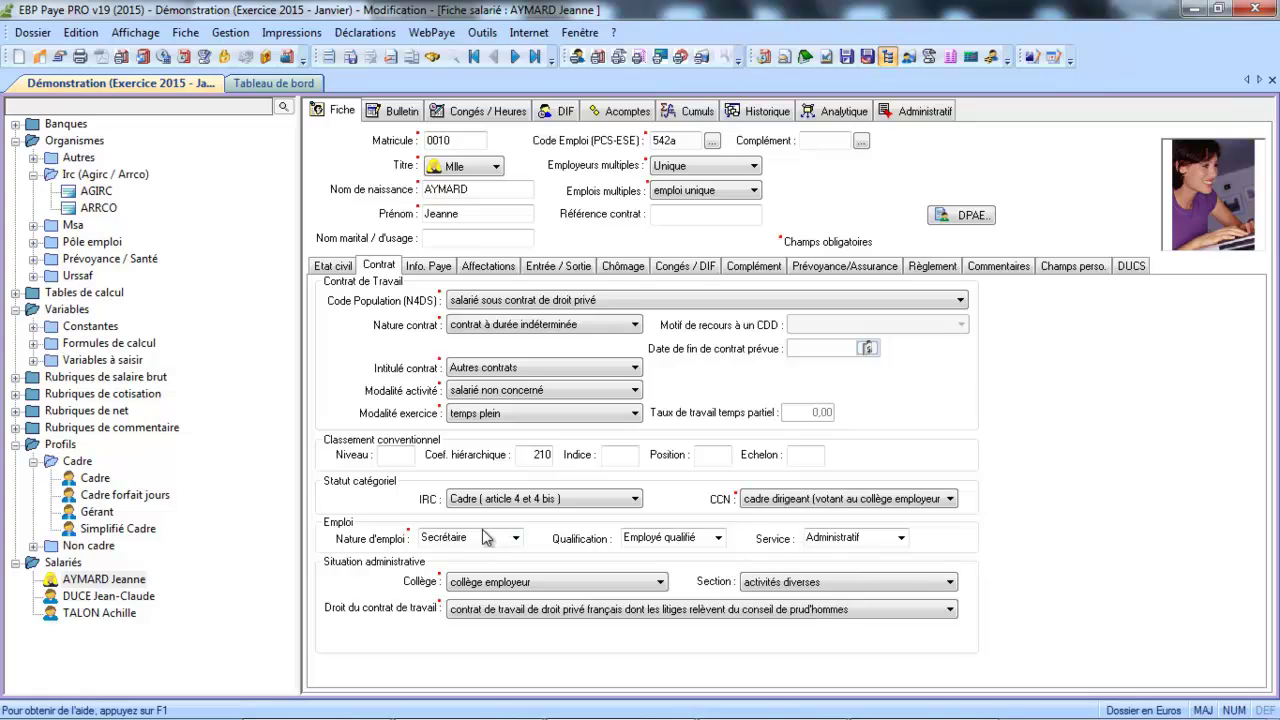
Set the nature of employment to the GERANT/DIRECTEUR COMMERCIAL entry and the qualification to "Cadre administratif"
{"action": "left_click", "coordinate": [515, 539]}
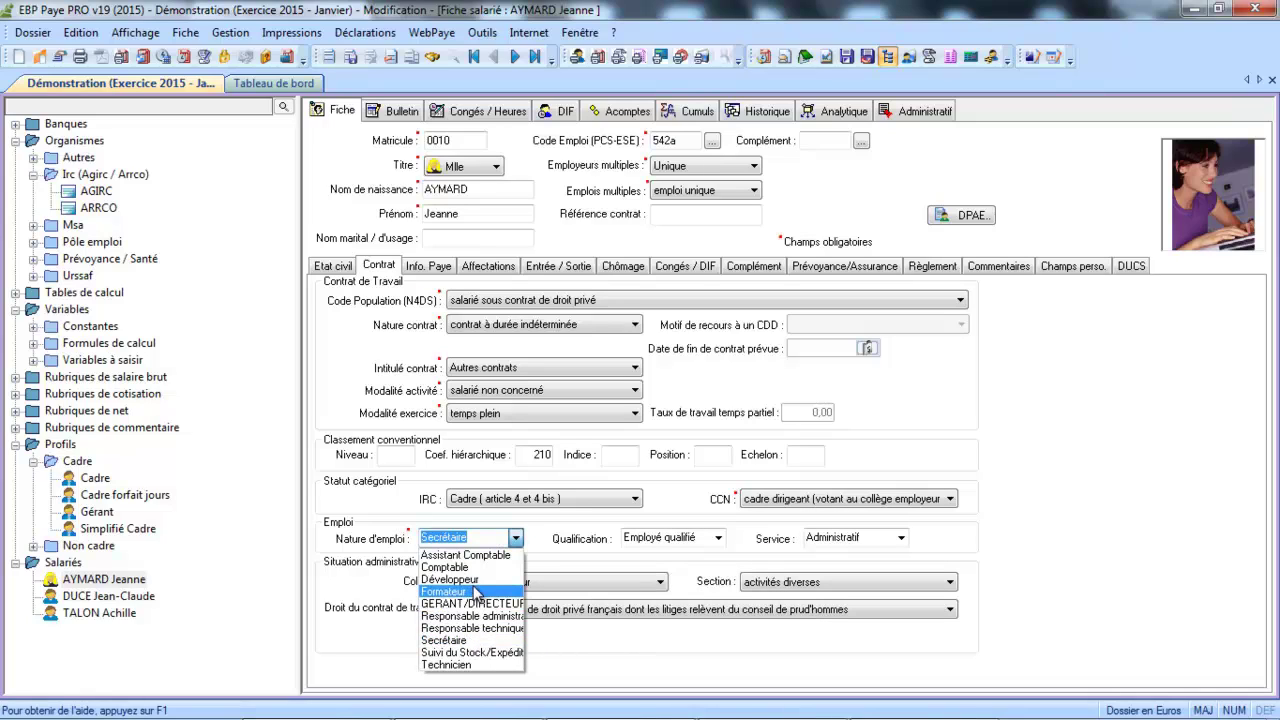
{"action": "left_click", "coordinate": [474, 604]}
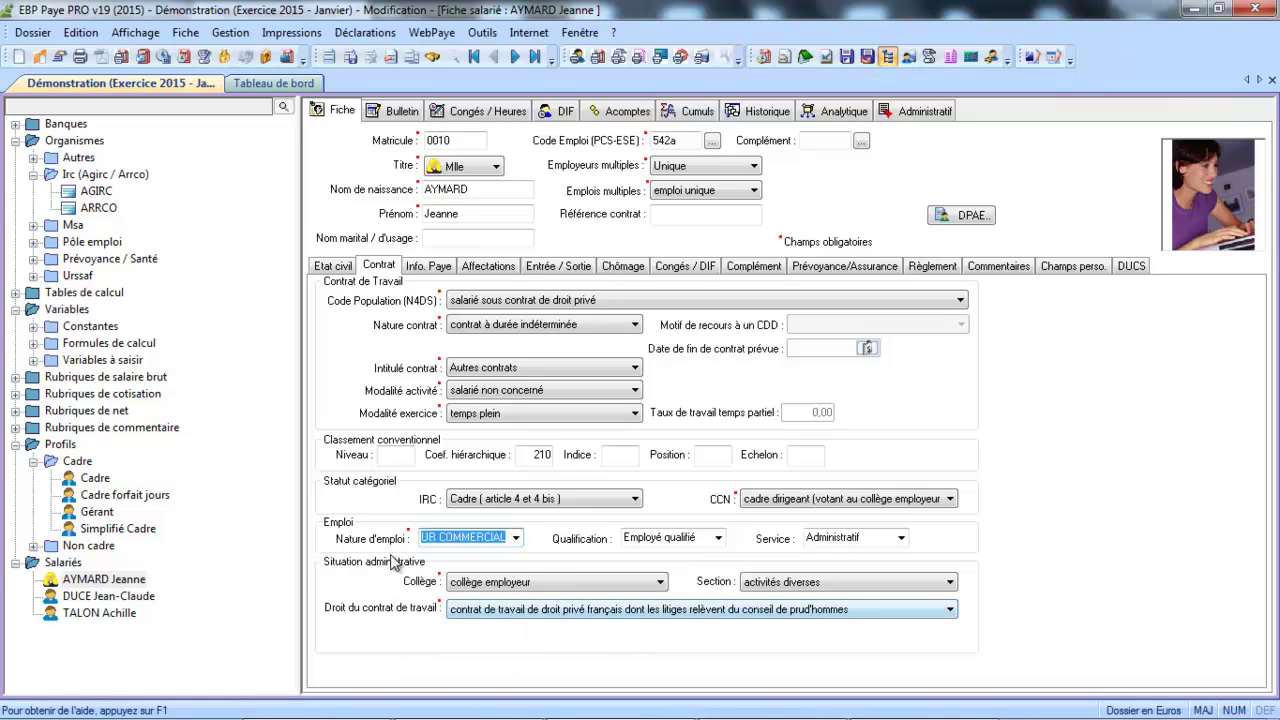
{"action": "left_click", "coordinate": [719, 540]}
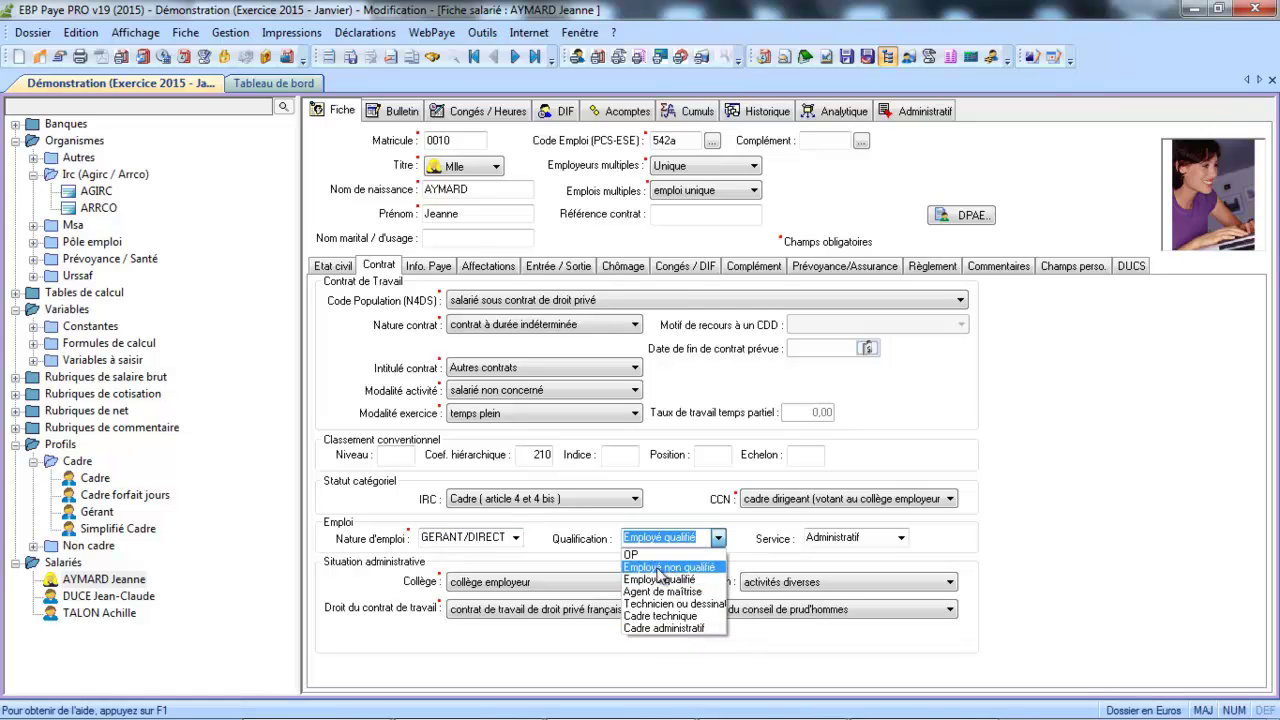
{"action": "left_click", "coordinate": [690, 628]}
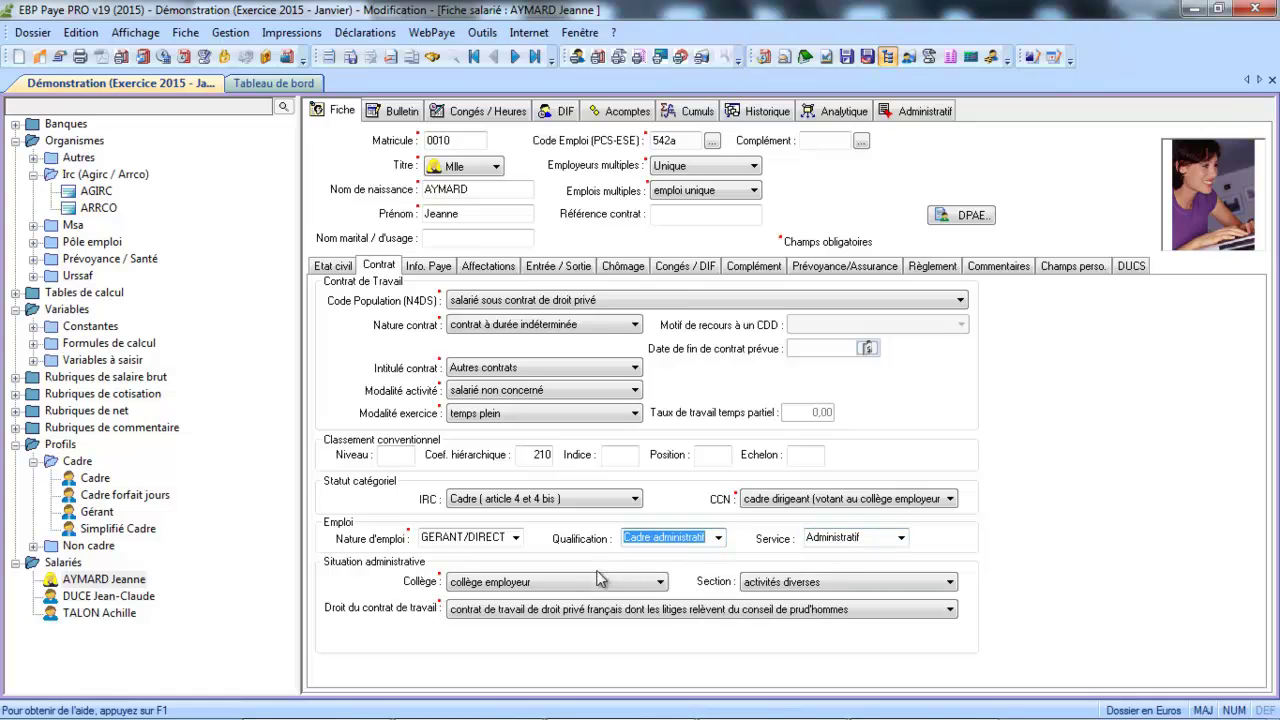
Set the college in the administrative situation to "collège employeur"
{"action": "left_click", "coordinate": [581, 586]}
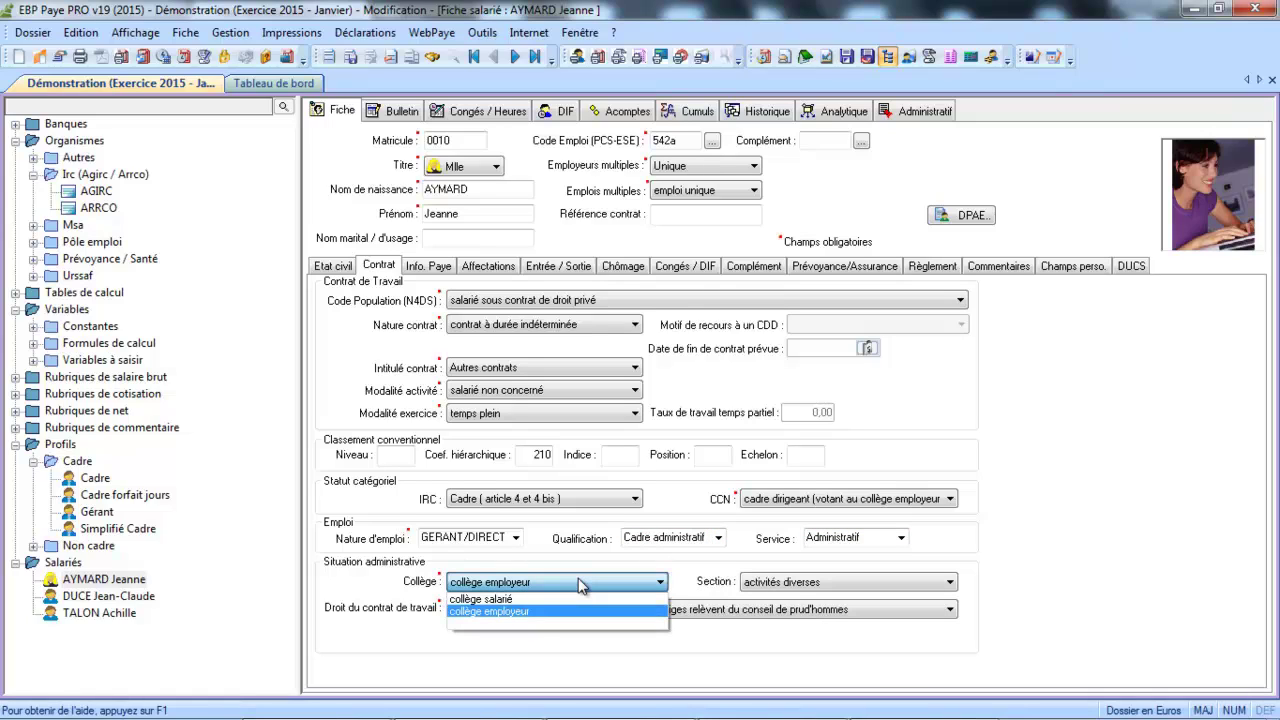
{"action": "left_click", "coordinate": [571, 611]}
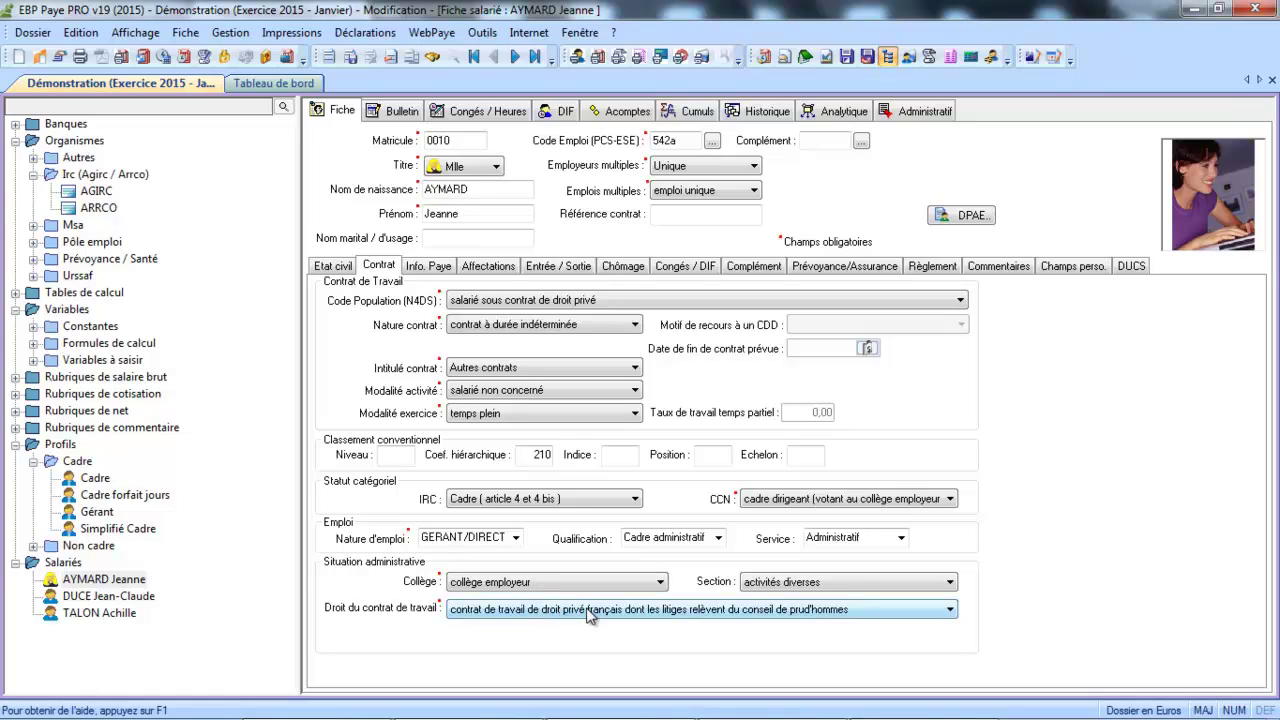
{"action": "left_click", "coordinate": [455, 330]}
Assign the AGIRC and ARRCO organisations as the employee's attached funds and review the unemployment insurance settings
{"action": "left_click", "coordinate": [490, 266]}
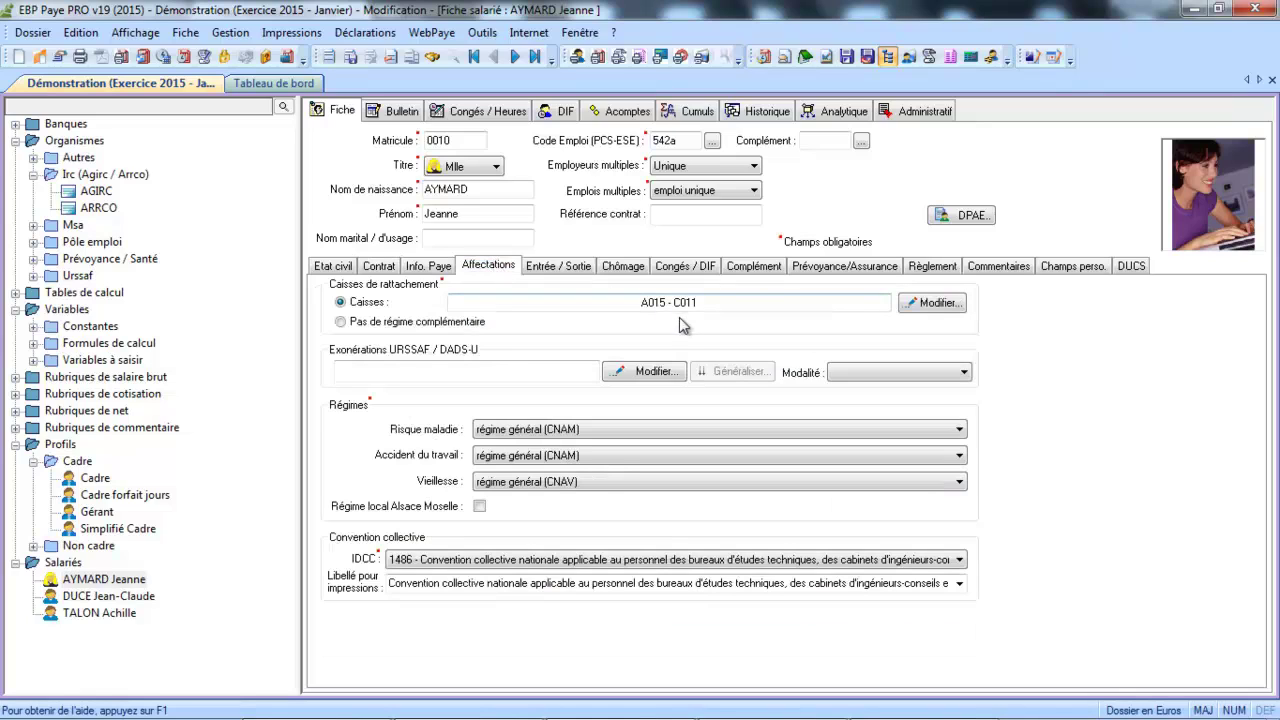
{"action": "left_click", "coordinate": [938, 305]}
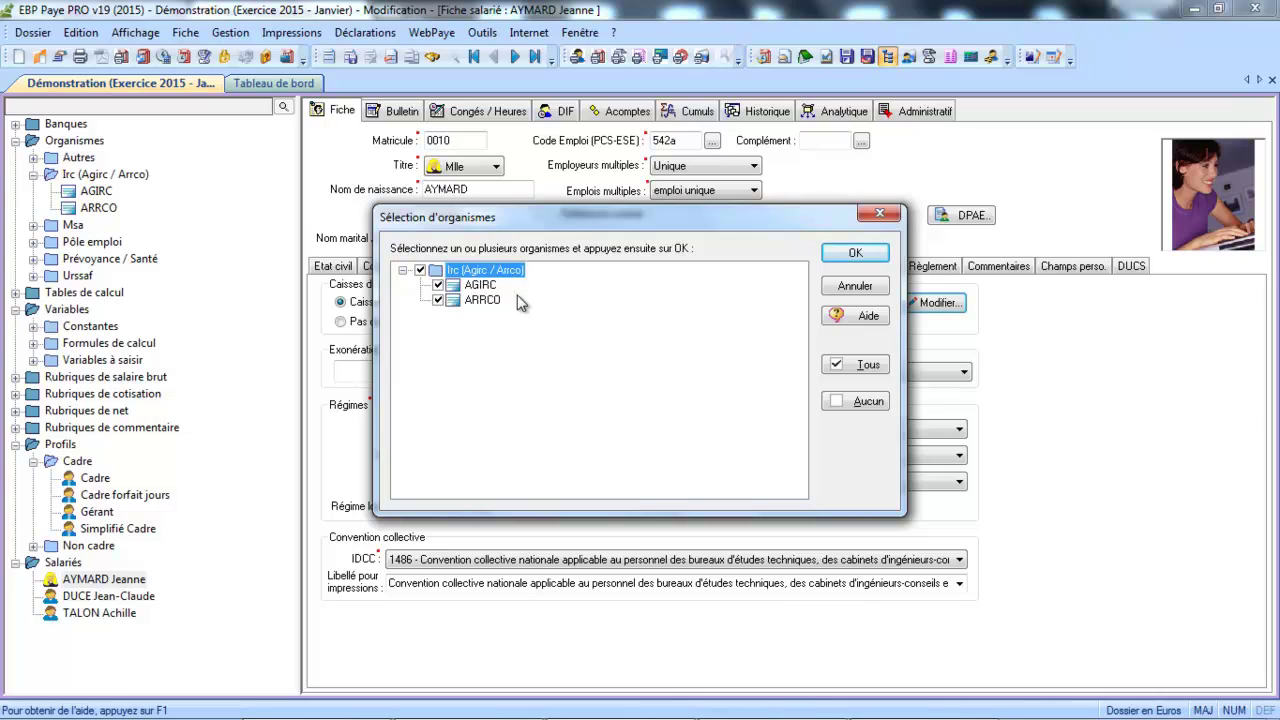
{"action": "left_click", "coordinate": [852, 254]}
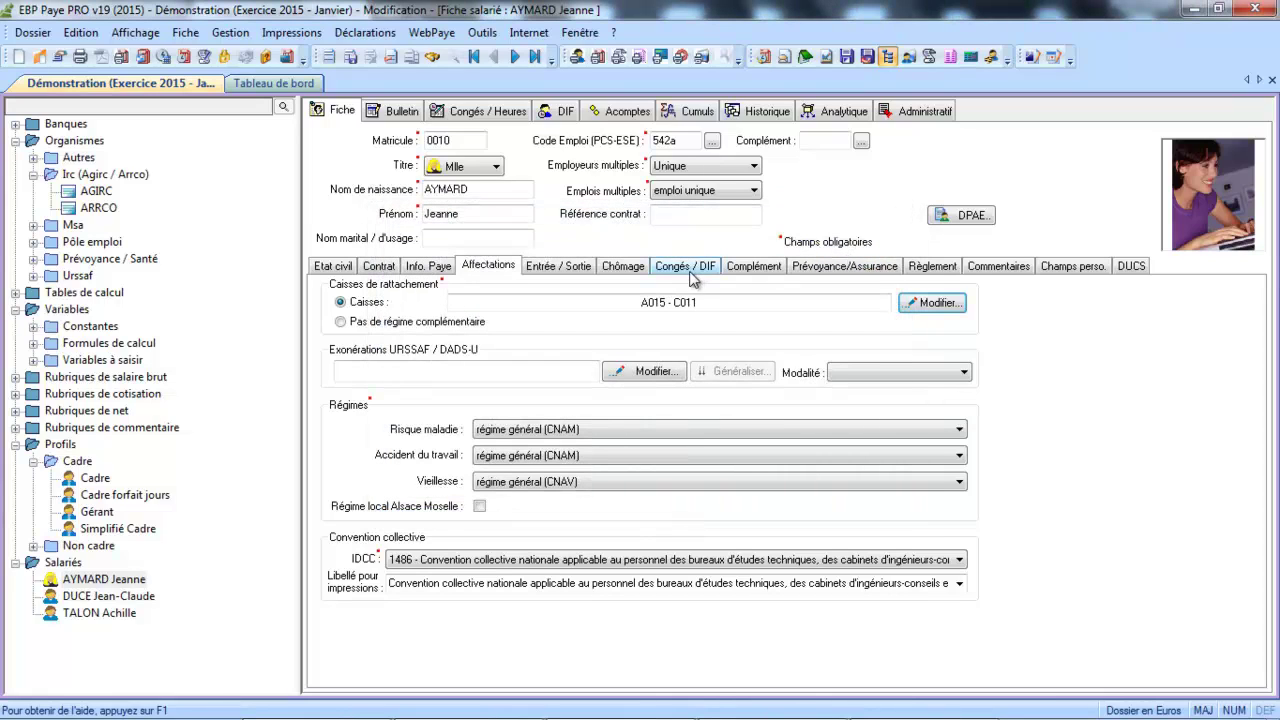
{"action": "left_click", "coordinate": [630, 272]}
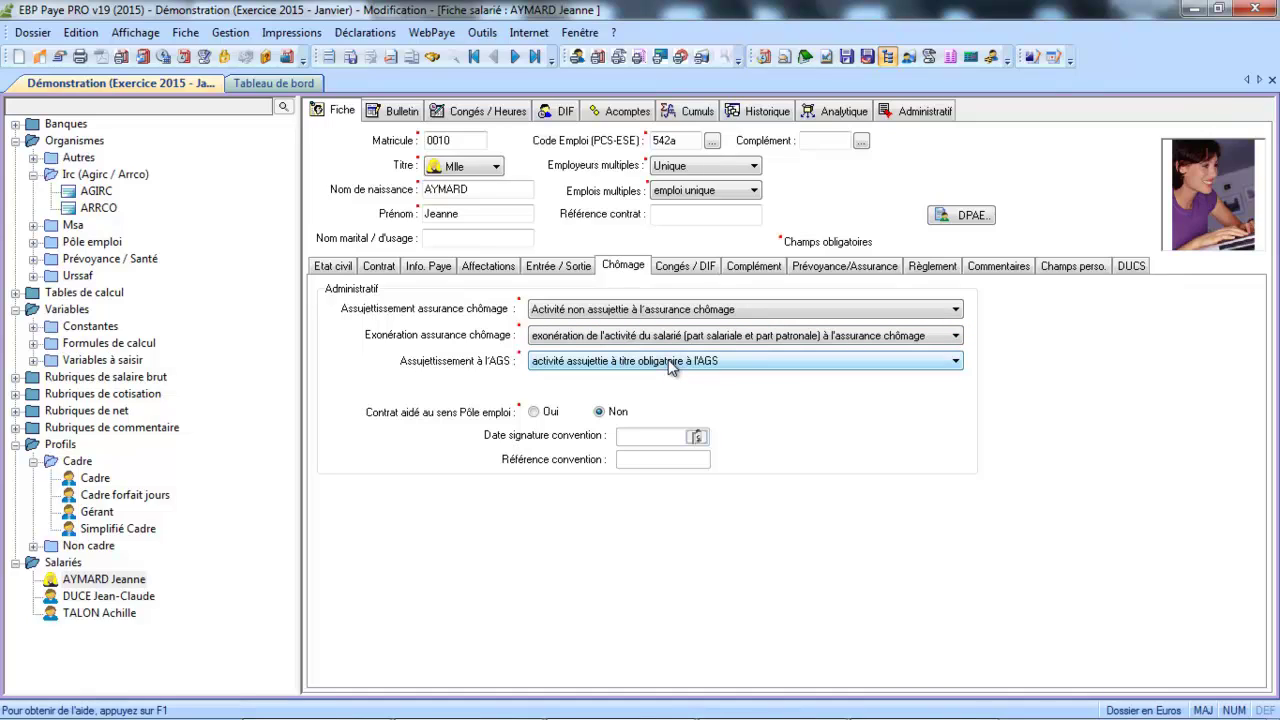
Set the employee's monthly statutory paid leave to 0 and save the record
{"action": "left_click", "coordinate": [686, 268]}
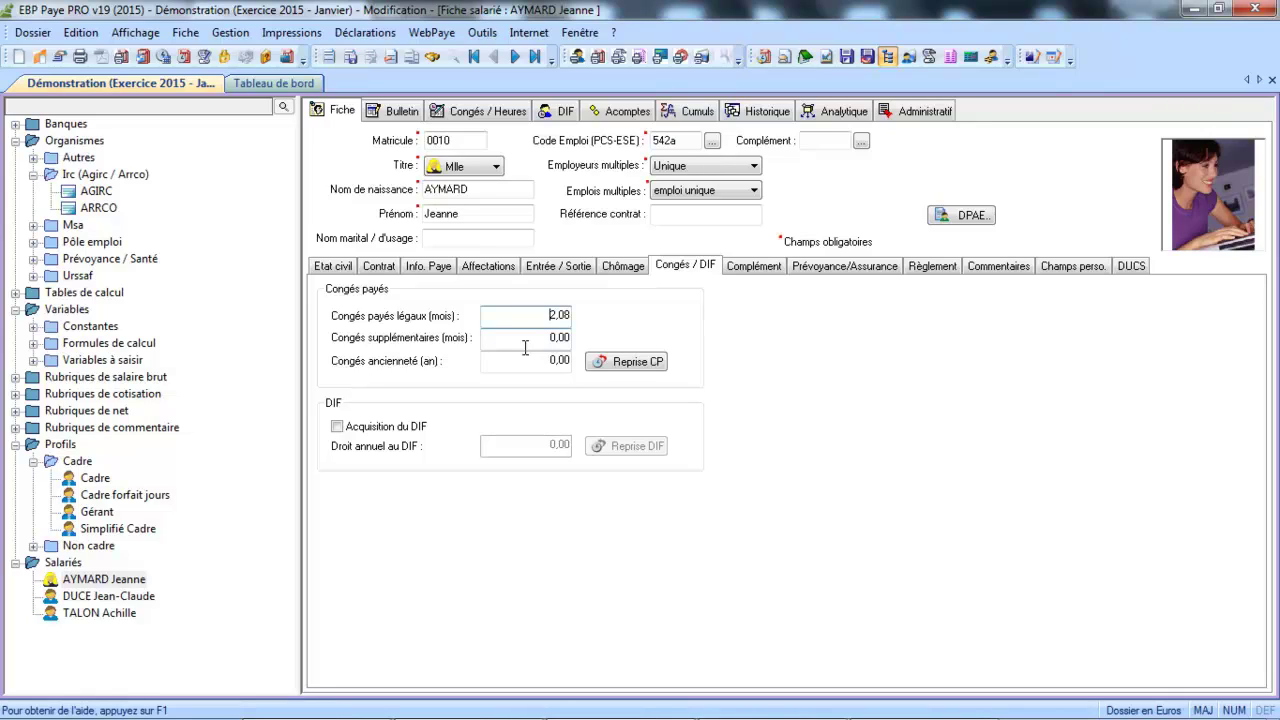
{"action": "left_click", "coordinate": [551, 347]}
{"action": "left_click", "coordinate": [517, 317]}
{"action": "double_click", "coordinate": [534, 315]}
{"action": "type", "text": "0"}
{"action": "key", "text": "Tab"}
{"action": "left_click", "coordinate": [350, 57]}
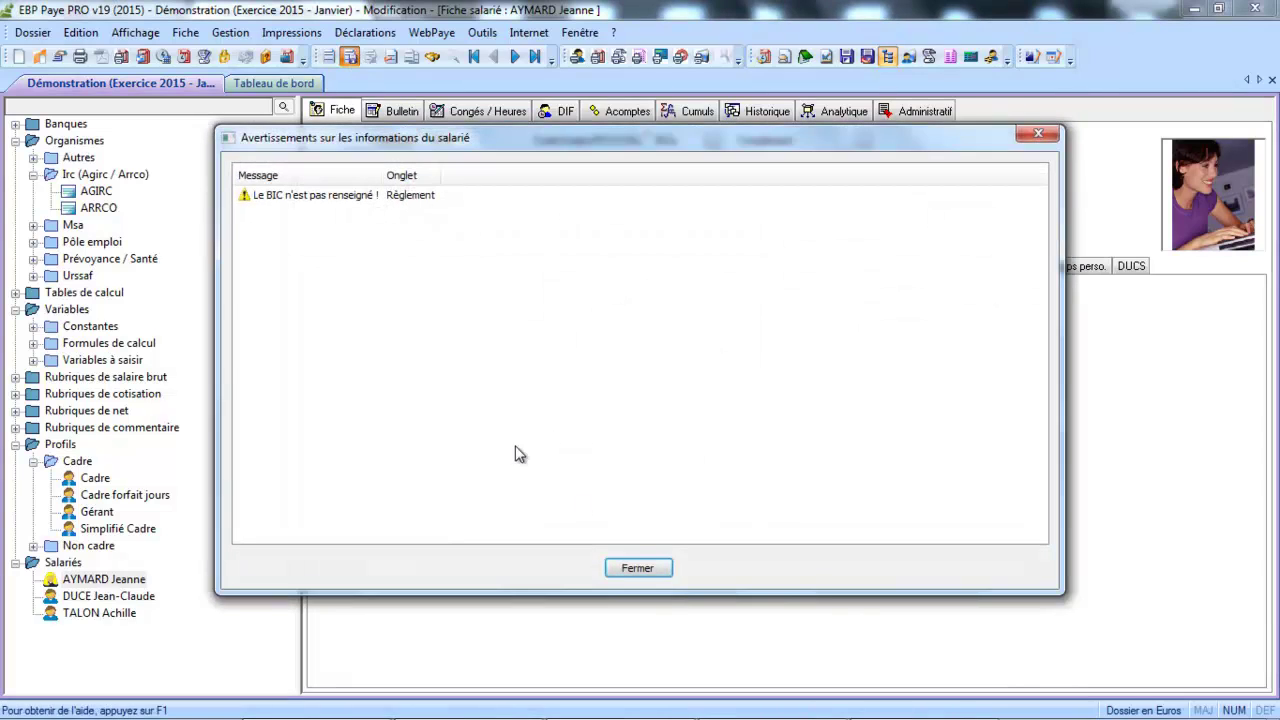
{"action": "left_click", "coordinate": [648, 565]}
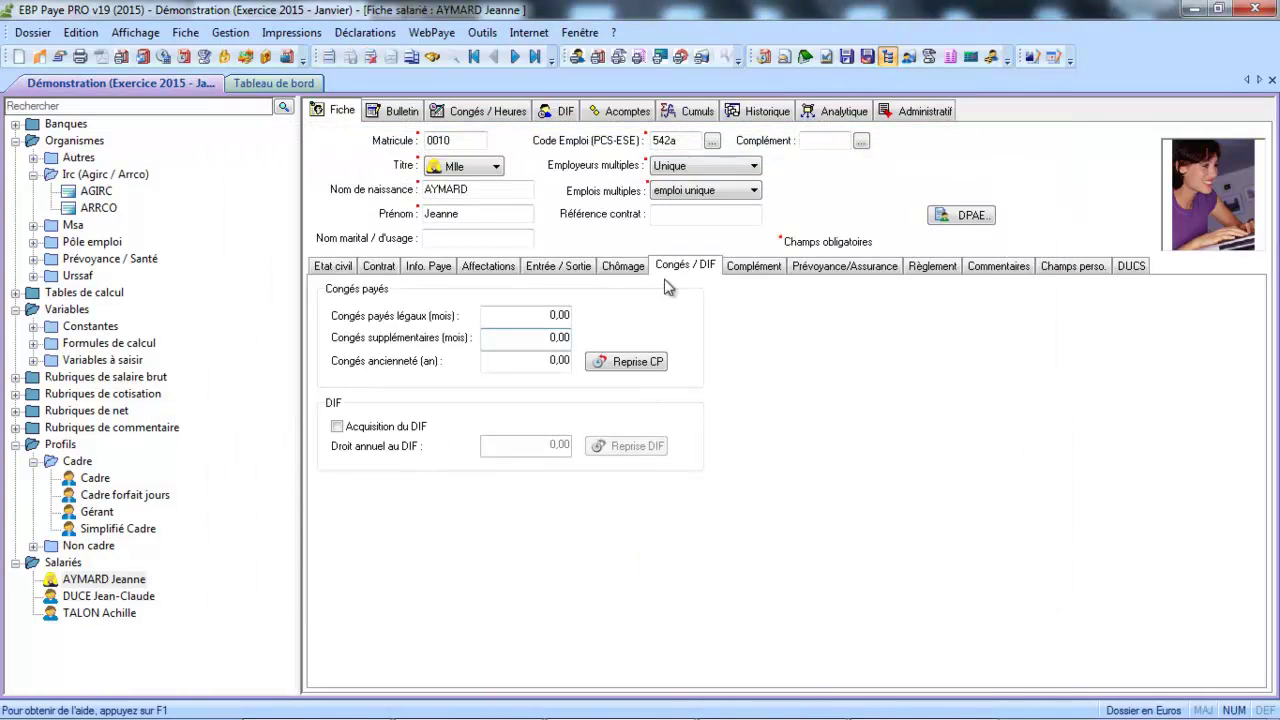
Review the pay items of the Gérant profile and select the Gérant profile for the employee's payslip
{"action": "left_click", "coordinate": [86, 513]}
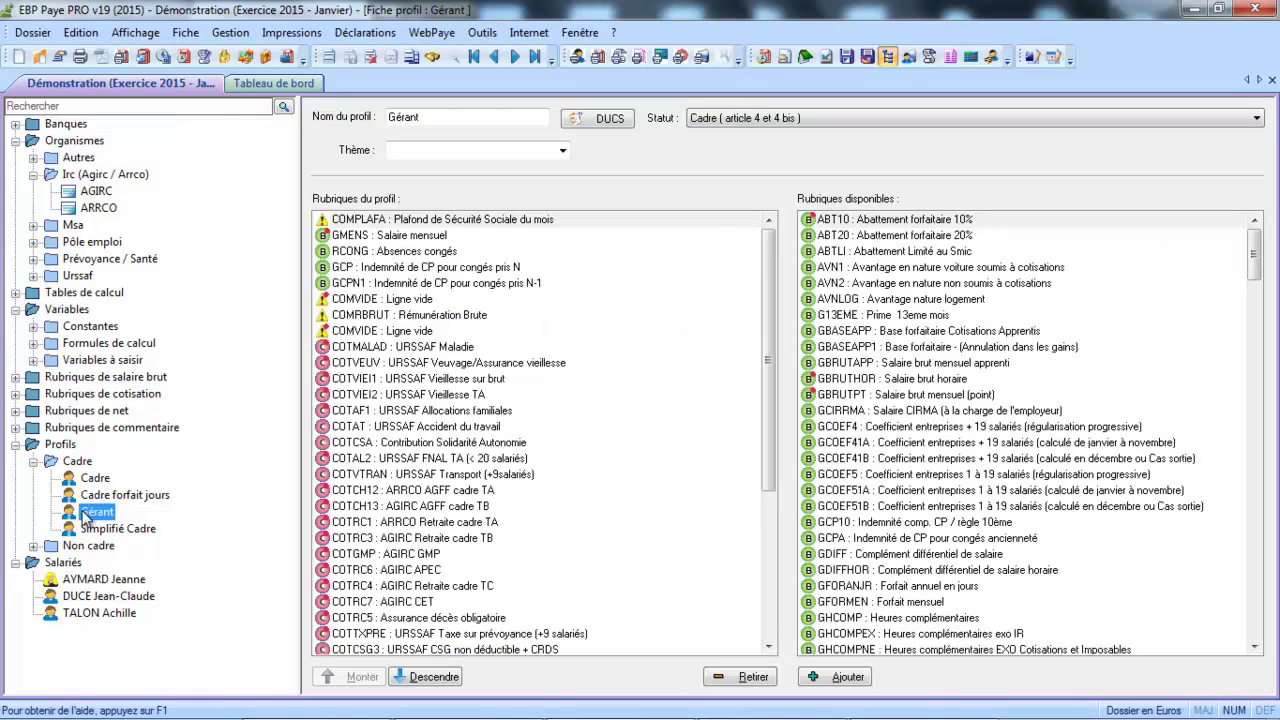
{"action": "left_click_drag", "start_coordinate": [763, 291], "coordinate": [755, 436]}
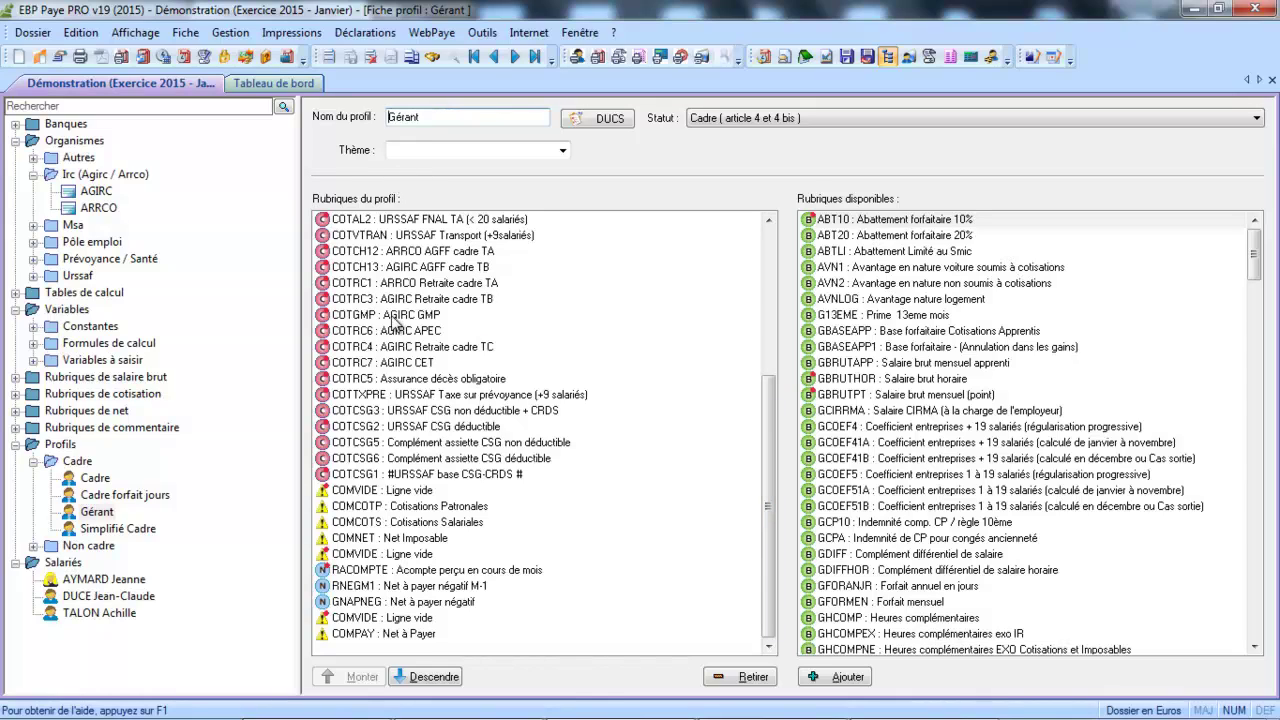
{"action": "left_click", "coordinate": [66, 582]}
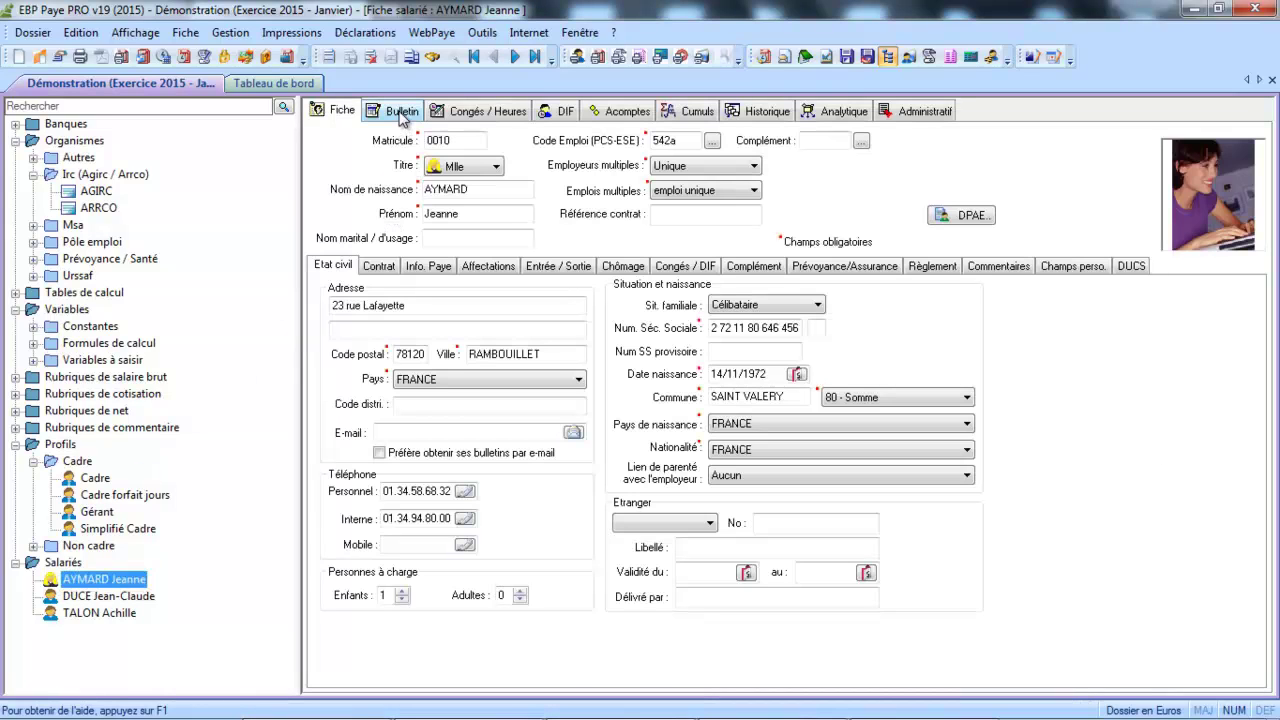
{"action": "left_click", "coordinate": [404, 110]}
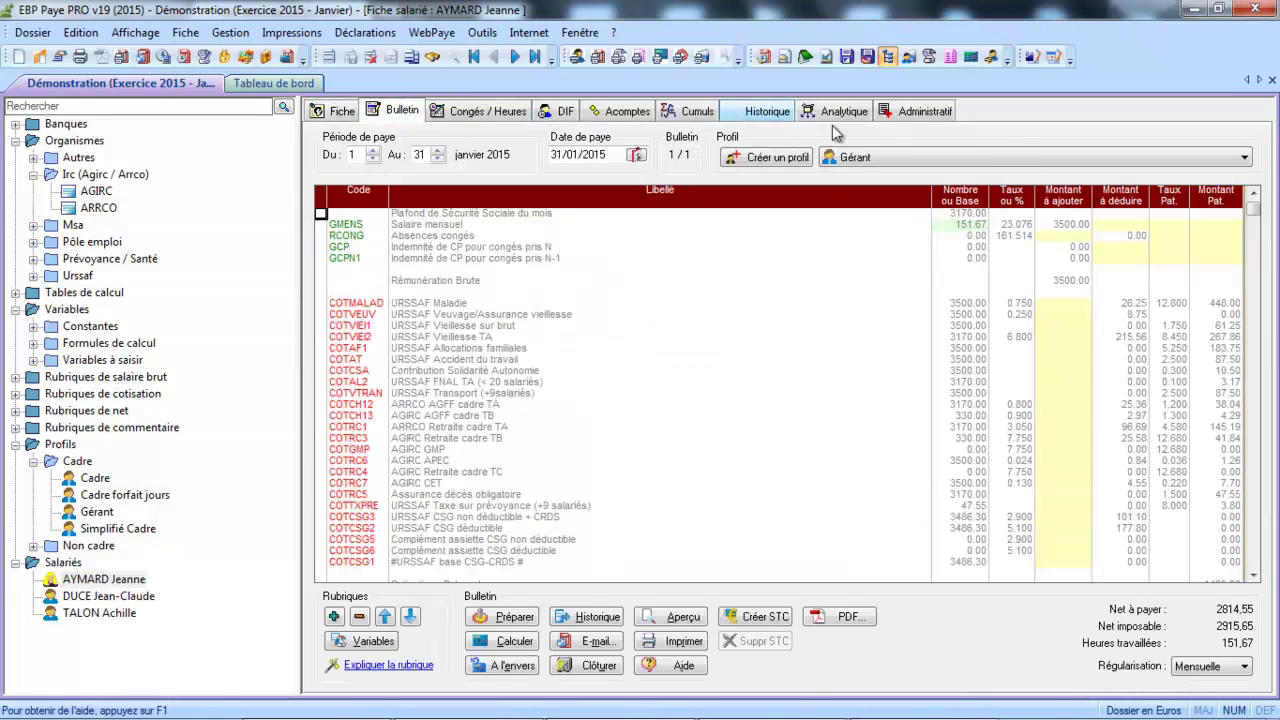
{"action": "left_click", "coordinate": [1003, 160]}
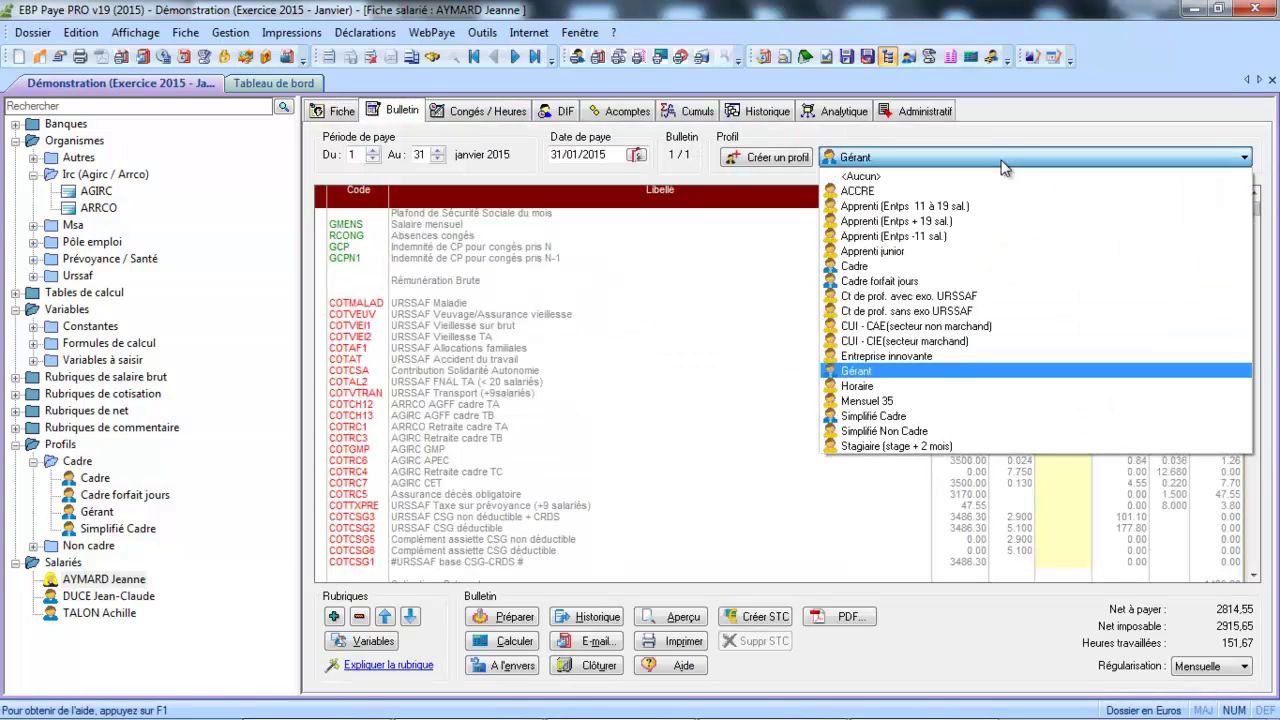
{"action": "left_click", "coordinate": [870, 372]}
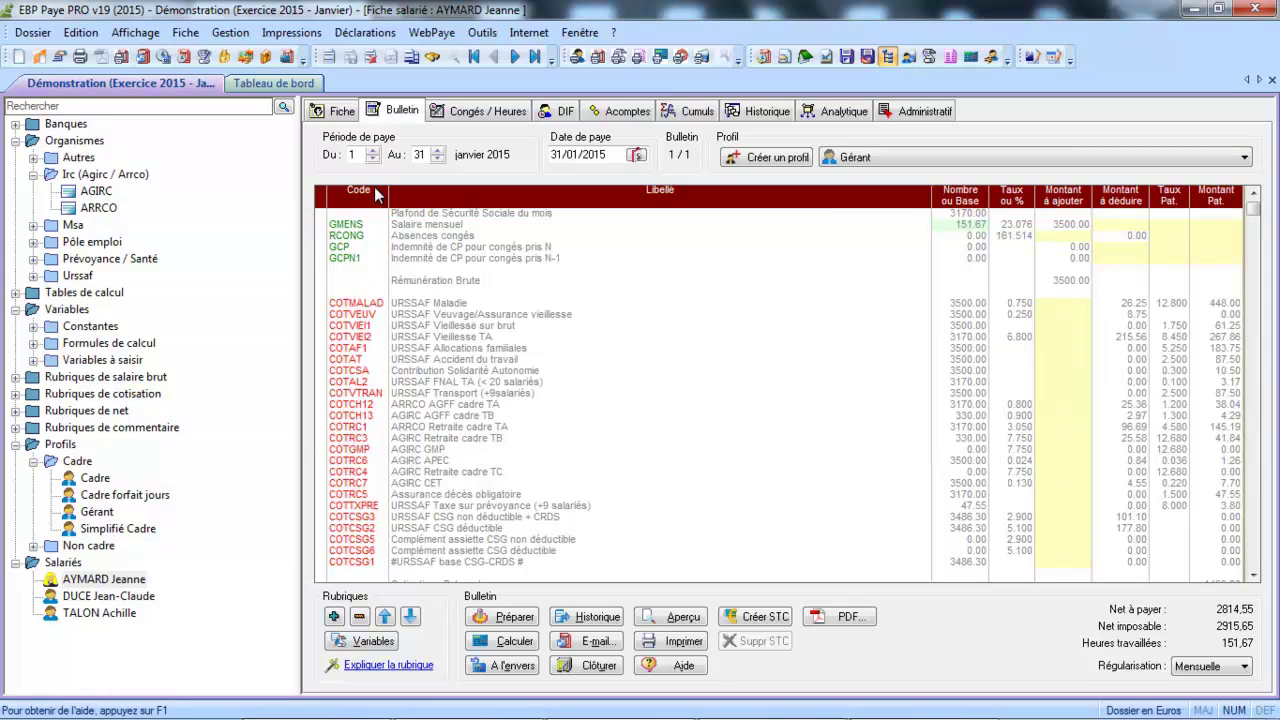
Set the hourly unit in the employee's pay information to "Salarié non concerné" and save the changes to the record
{"action": "left_click", "coordinate": [344, 111]}
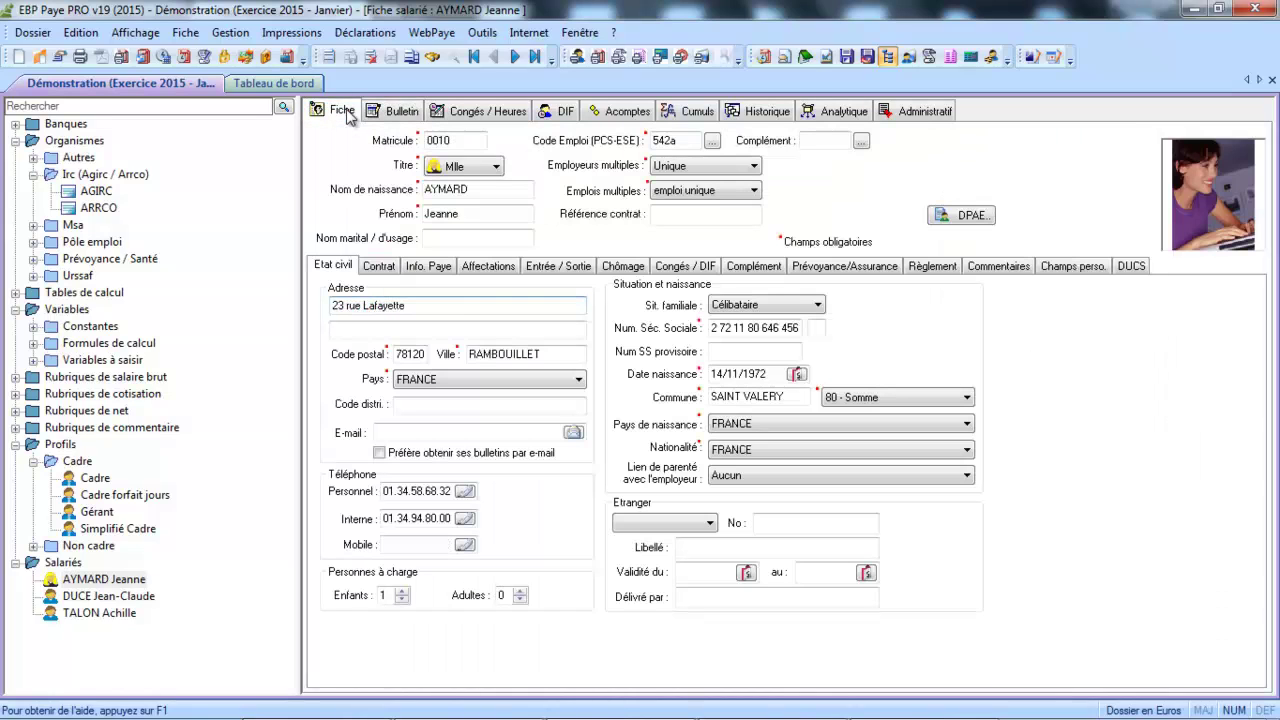
{"action": "left_click", "coordinate": [440, 268]}
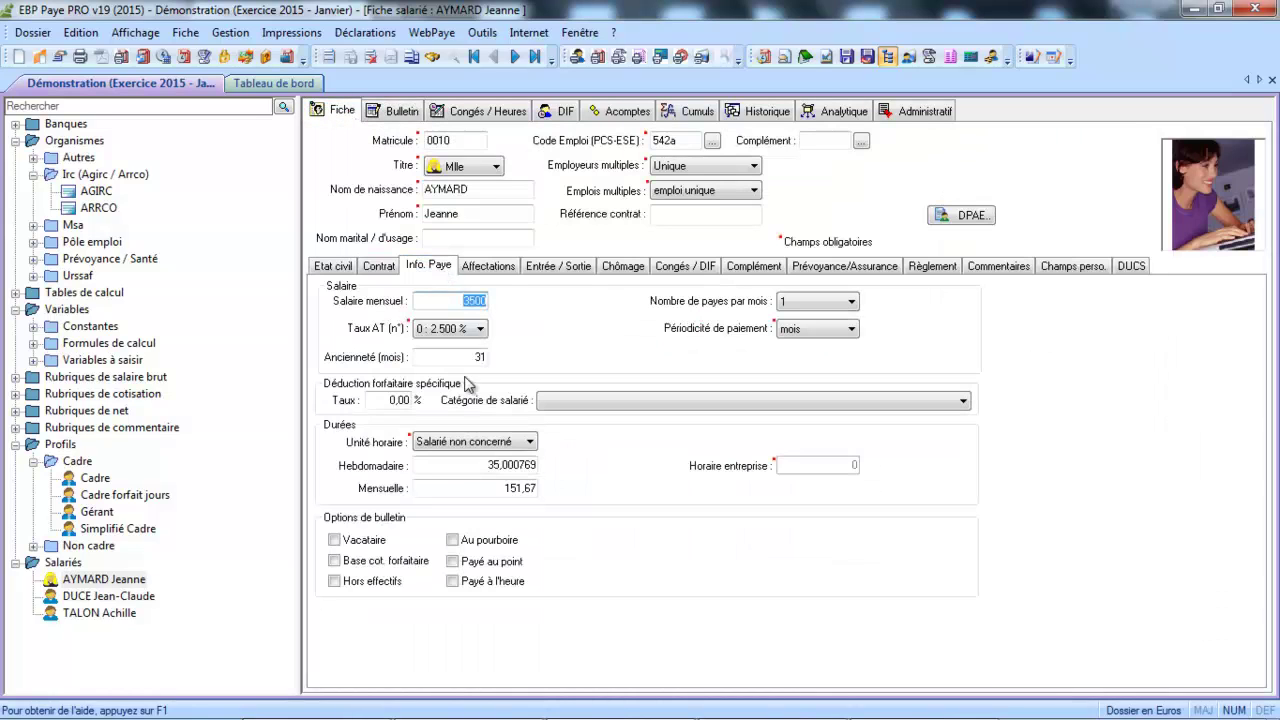
{"action": "left_click", "coordinate": [473, 446]}
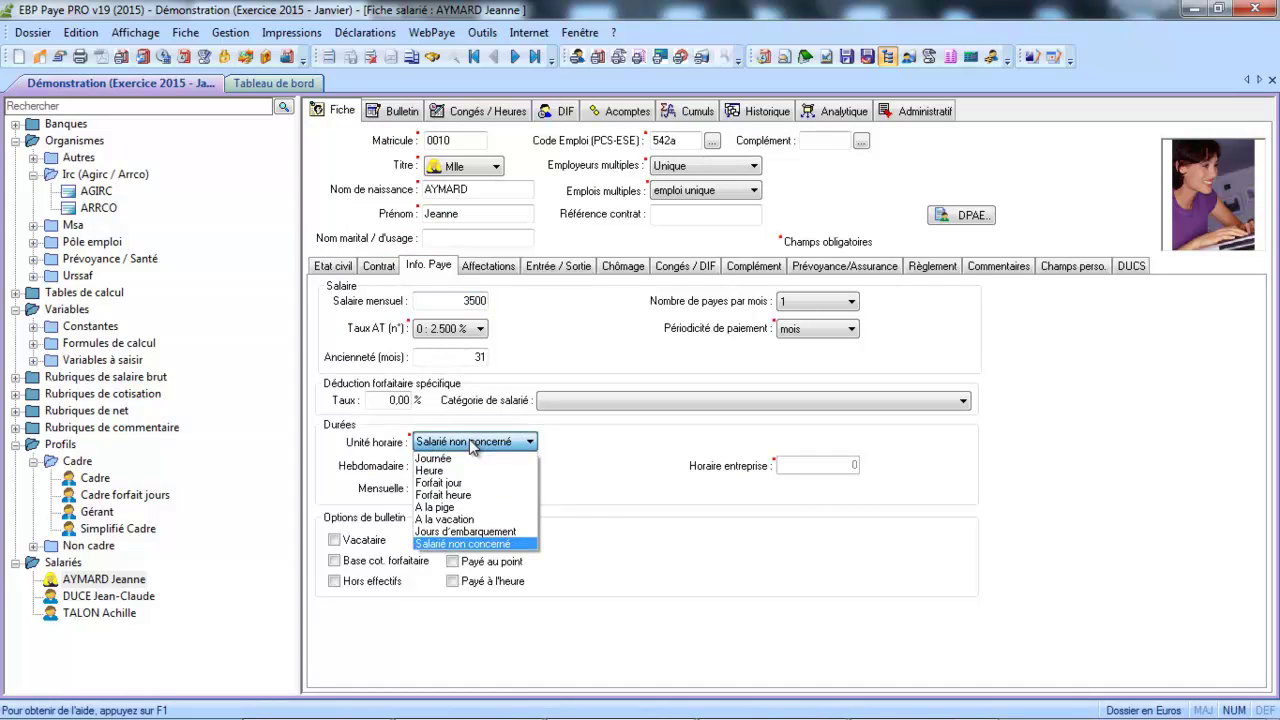
{"action": "left_click", "coordinate": [480, 545]}
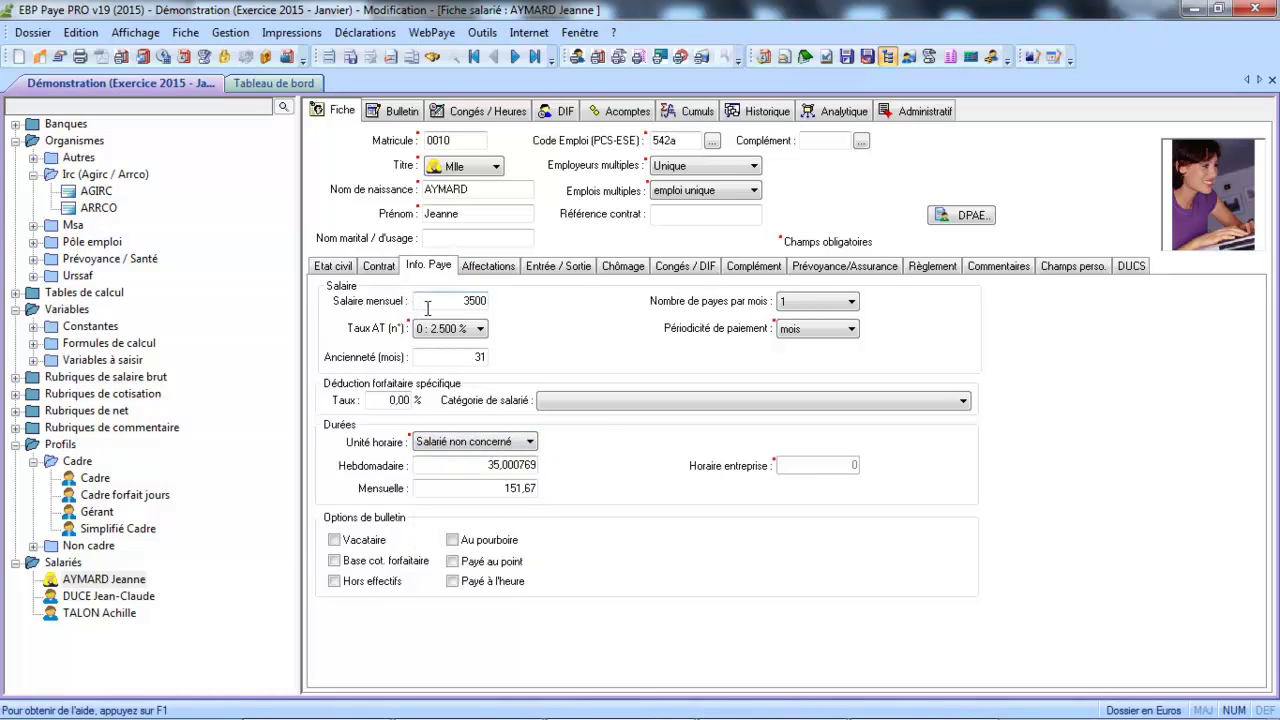
{"action": "left_click", "coordinate": [391, 111]}
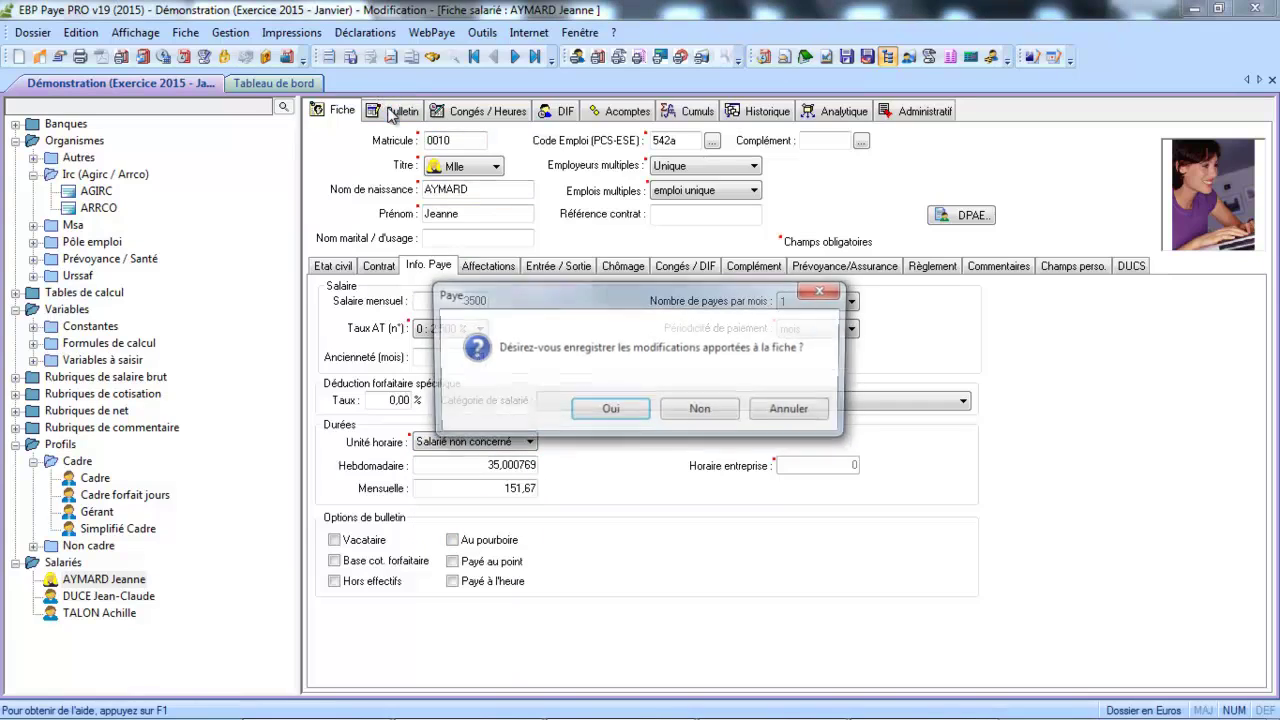
{"action": "left_click", "coordinate": [615, 408]}
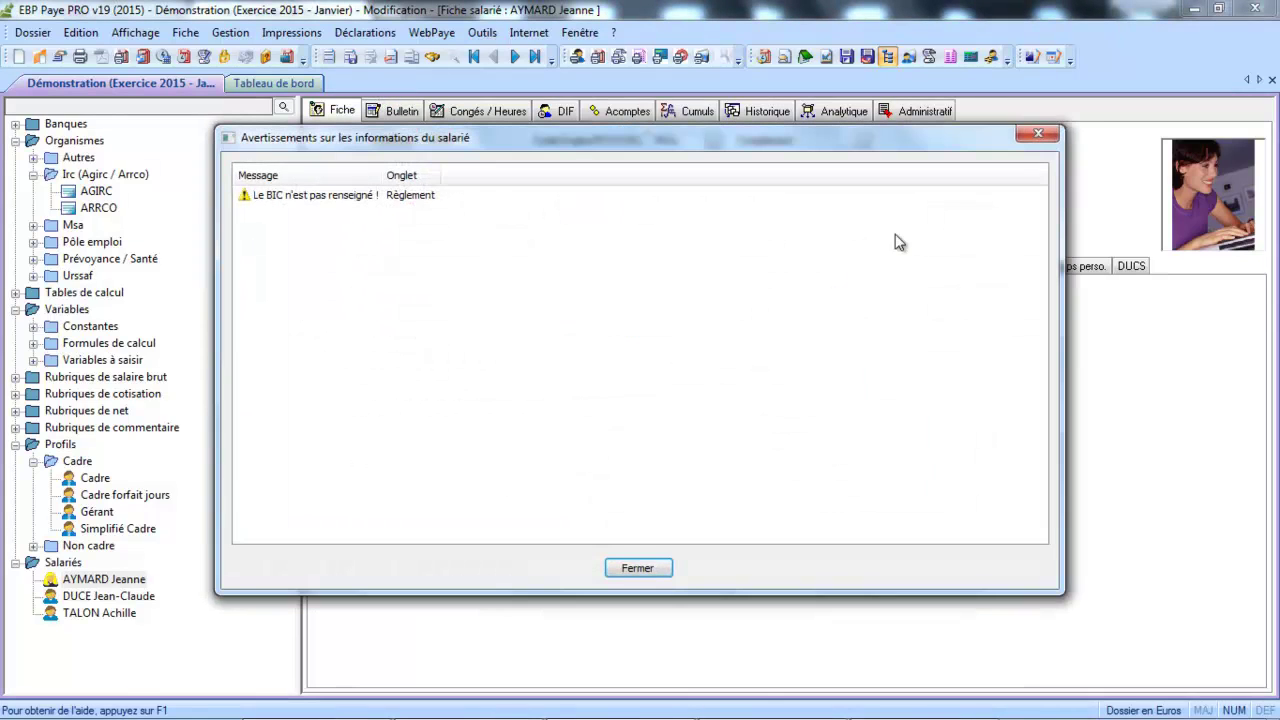
{"action": "left_click", "coordinate": [659, 580]}
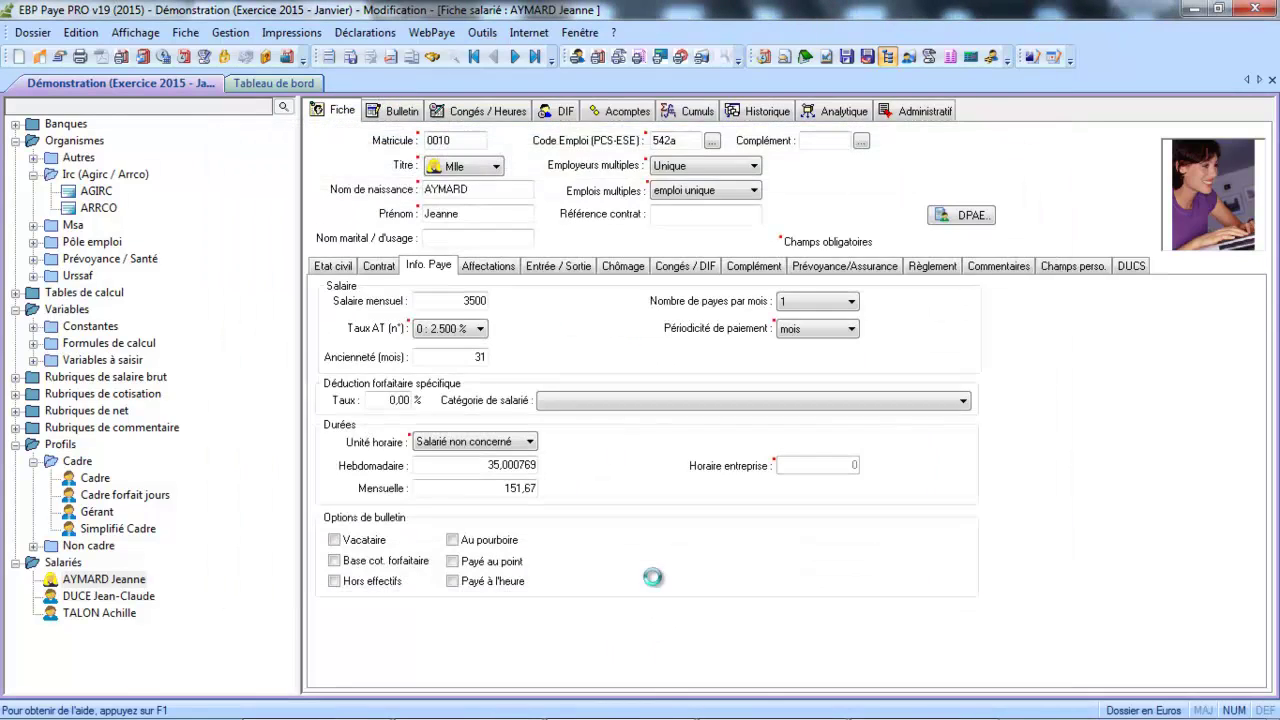